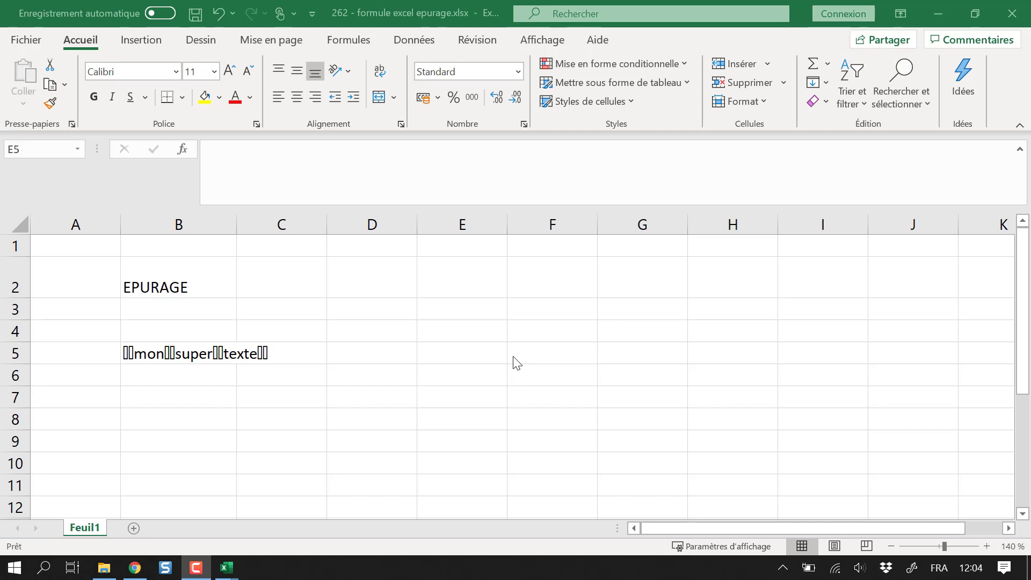
Examine the control characters and line breaks inside the text in cell B5, leaving its content as it is.
left_click(203, 357)
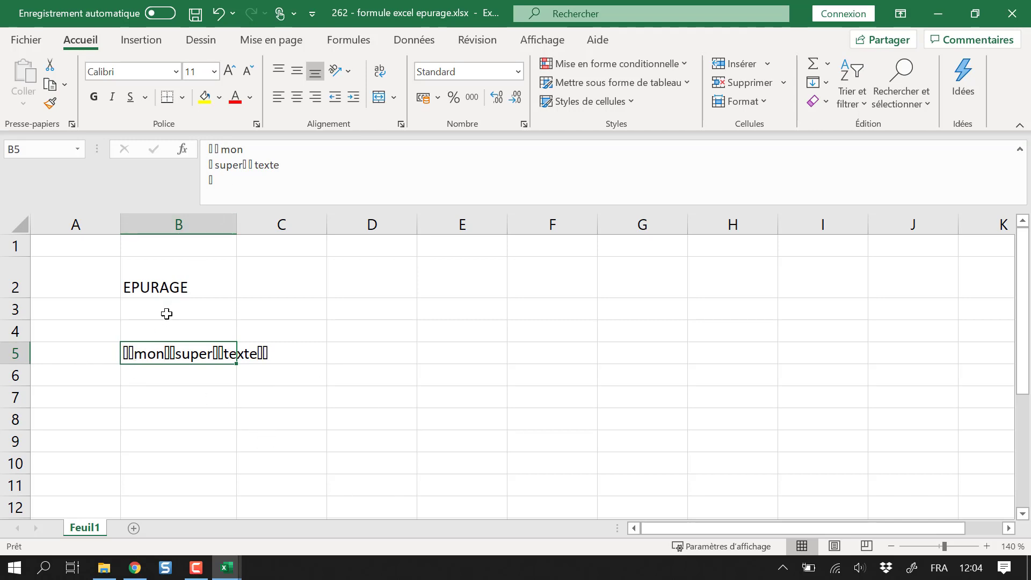
left_click(243, 149)
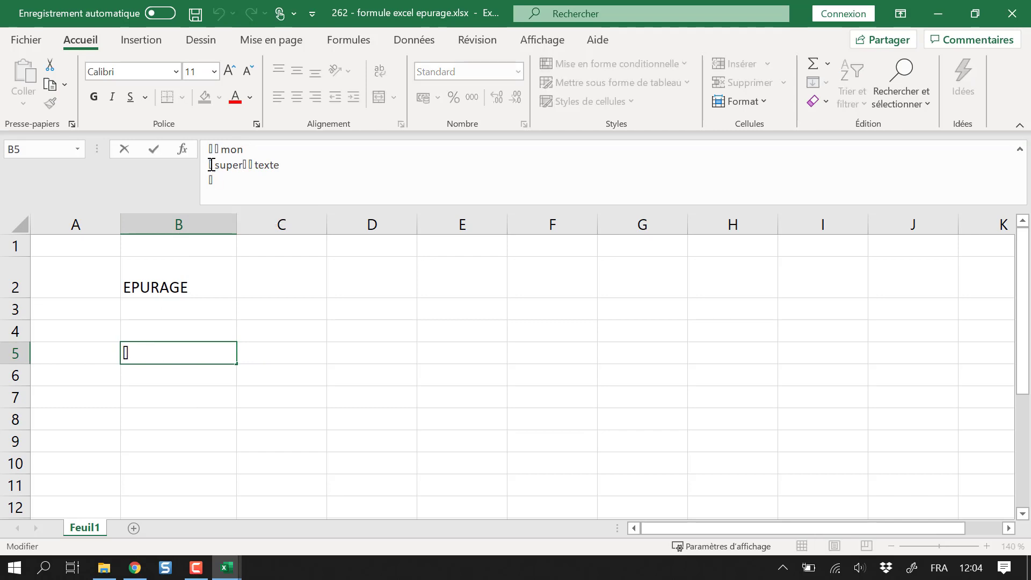
left_click_drag(209, 165, 214, 165)
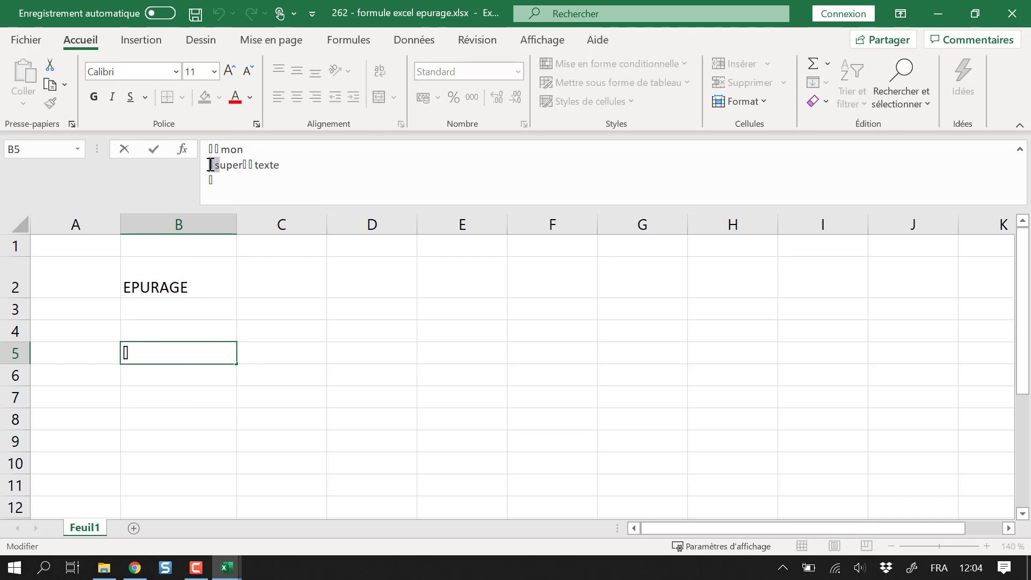
left_click(250, 149)
key("ctrl+Return")
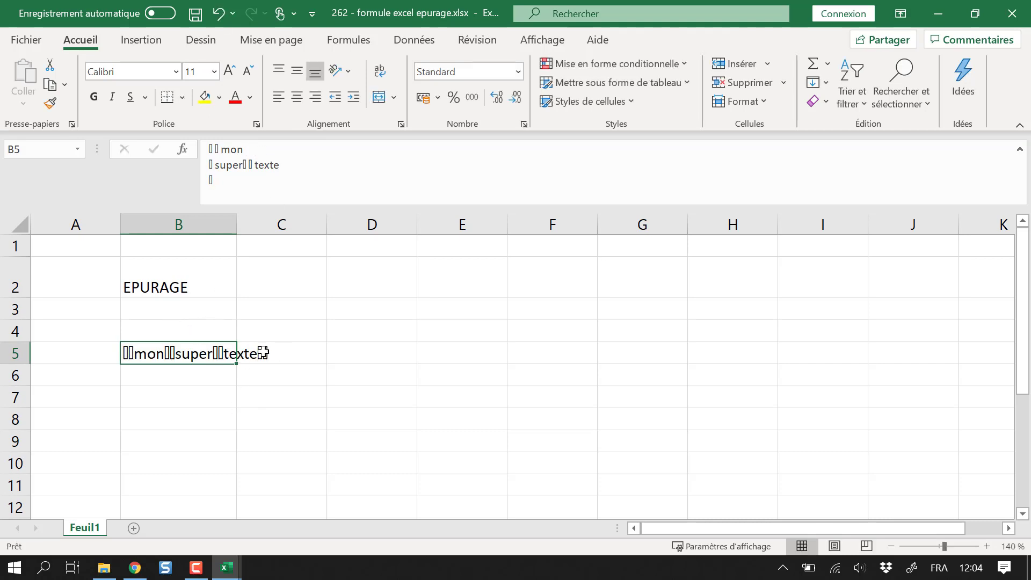
left_click(285, 169)
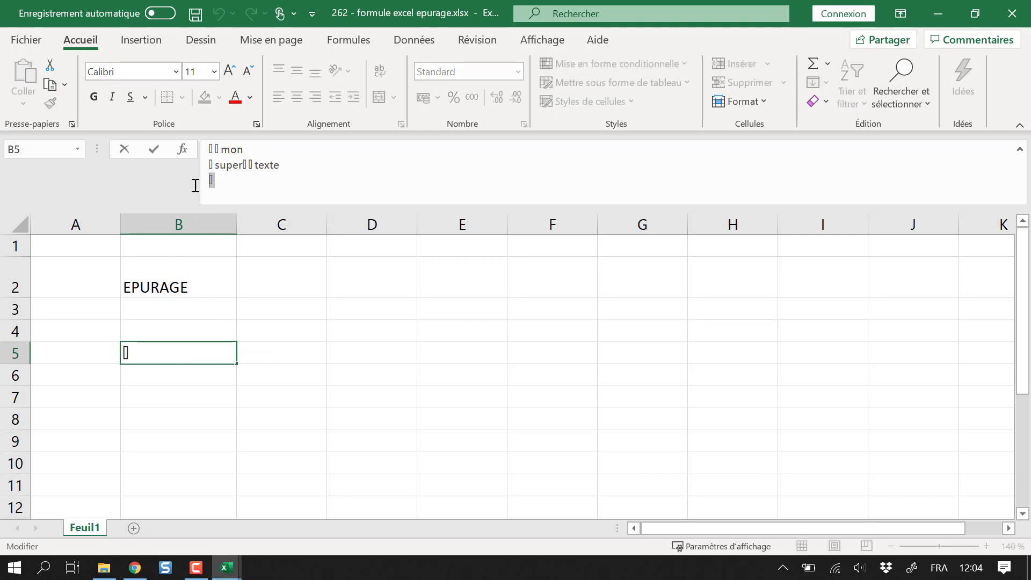
key("ctrl+Return")
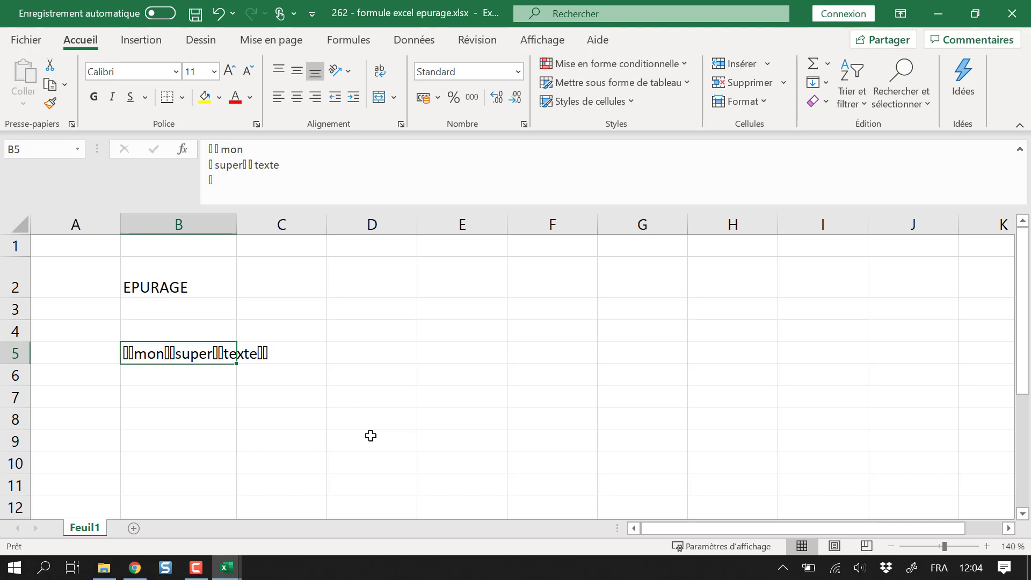
Enter the formula =EPURAGE(B5) in cell D5 to strip the control characters from the text.
left_click(394, 348)
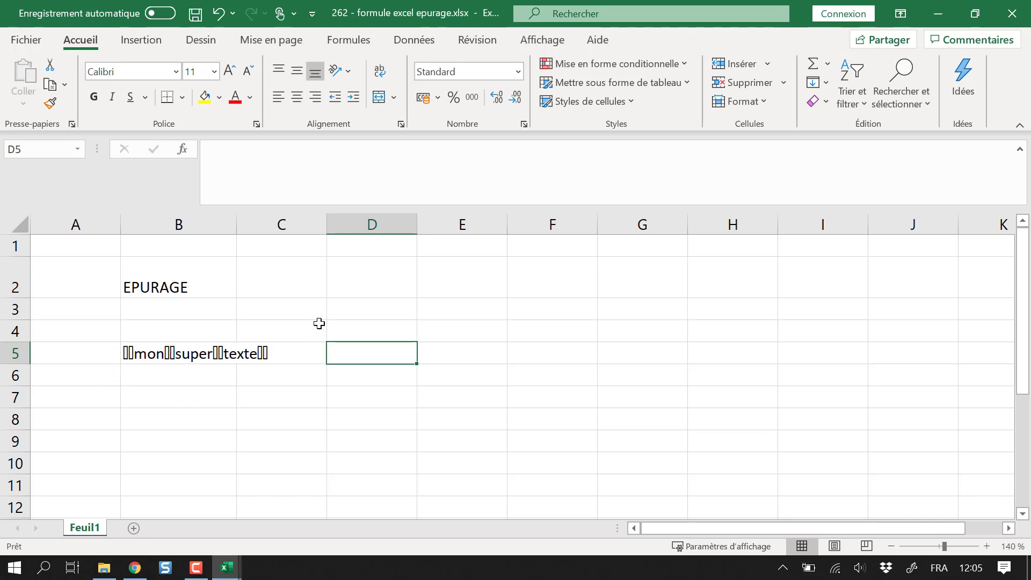
type("=epurage(")
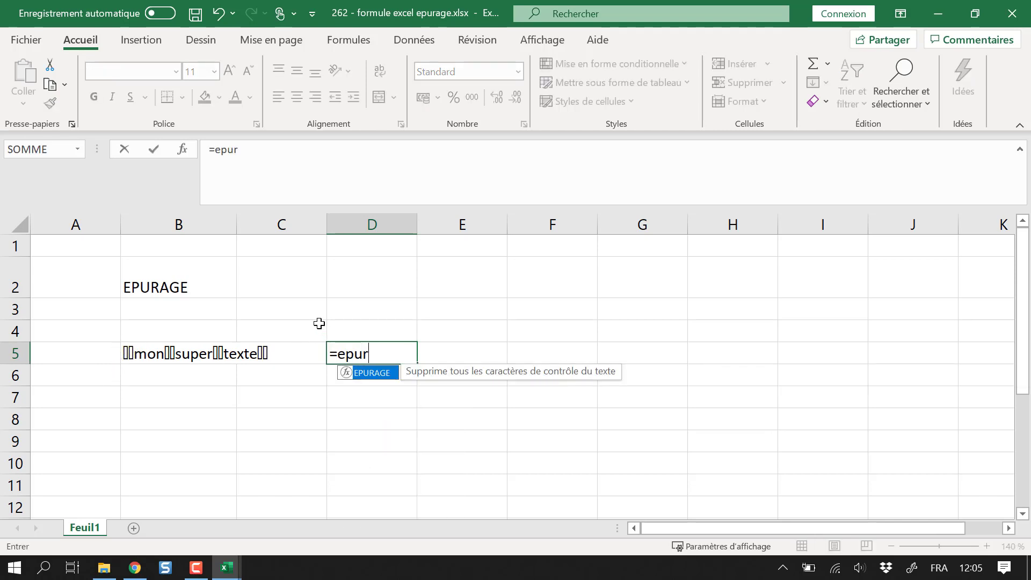
key("Left")
key("Left")
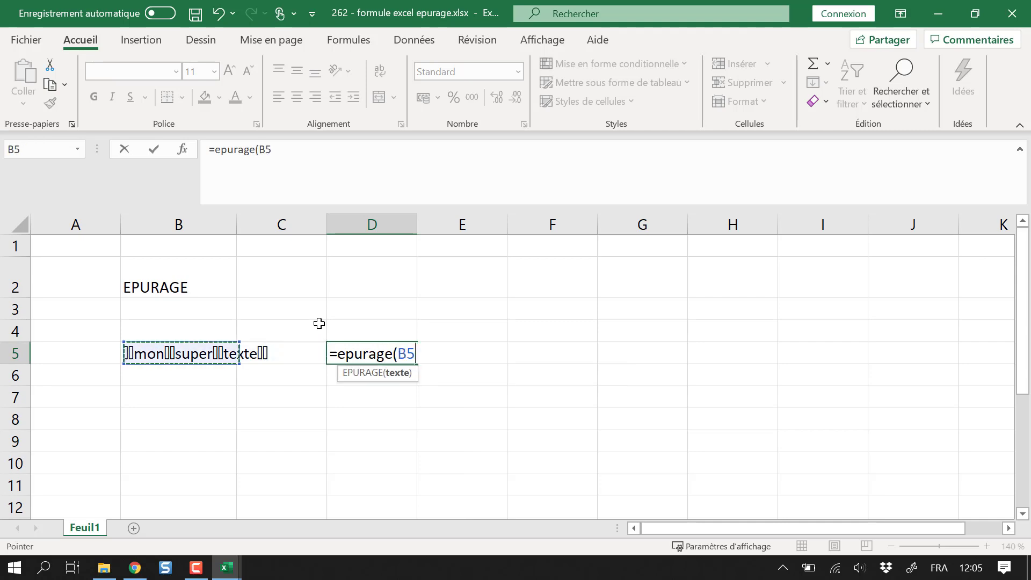
type(")")
key("Return")
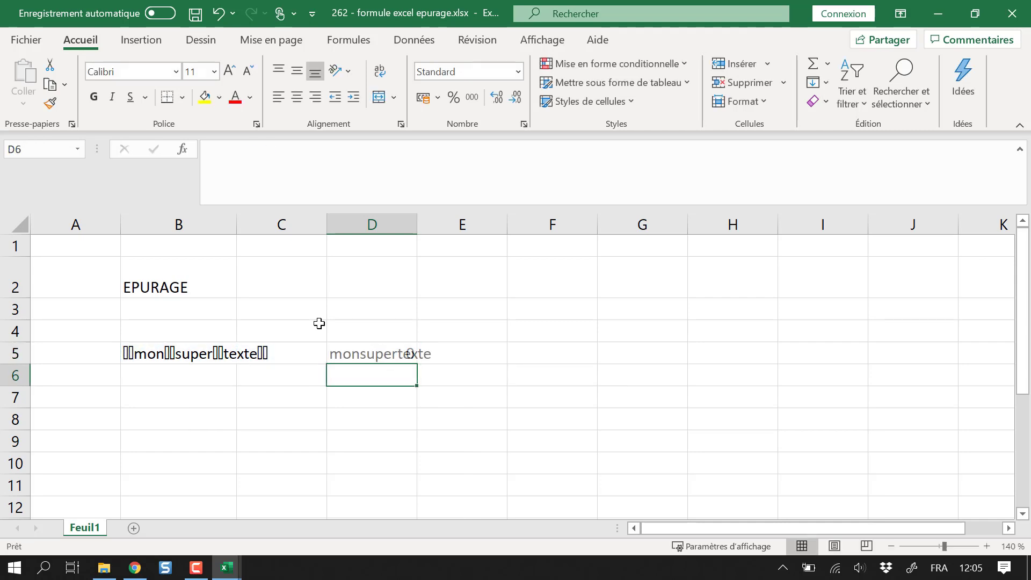
Compare the original text in cell B5 with the EPURAGE result in cell D5.
key("Up")
key("Left")
key("Left")
key("Left")
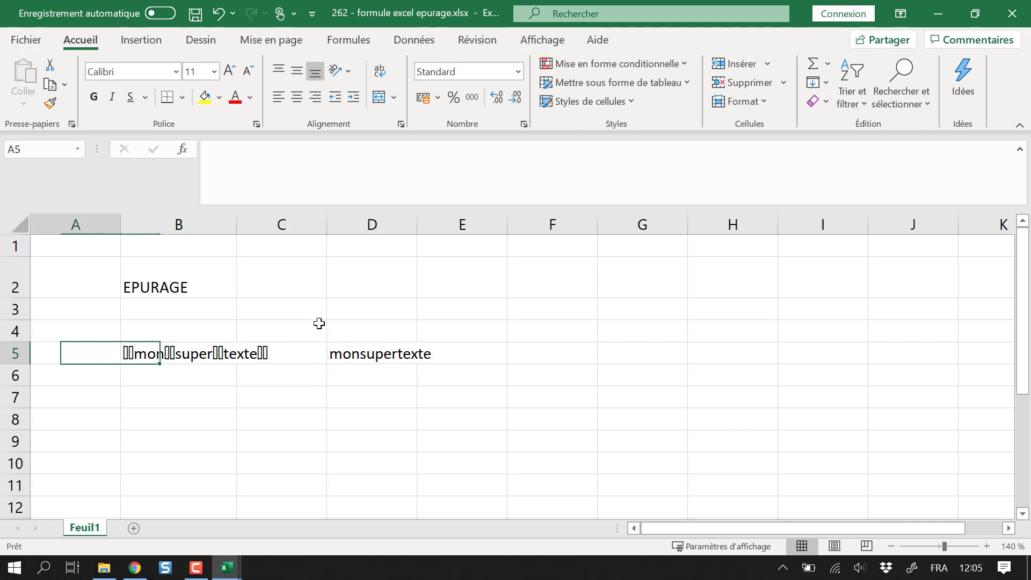
key("Right")
key("Right")
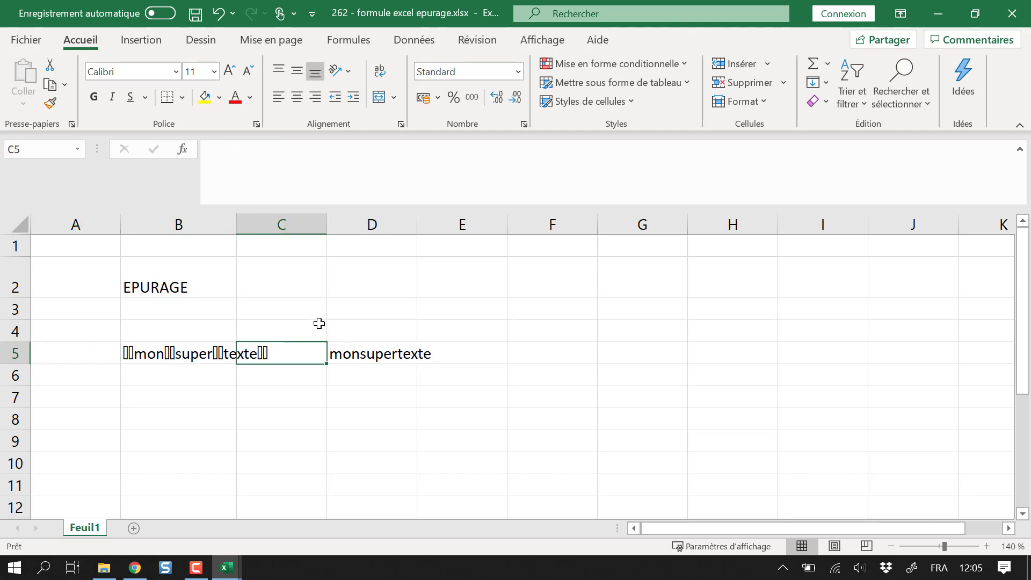
key("Right")
key("Right")
key("Left")
key("Left")
key("Left")
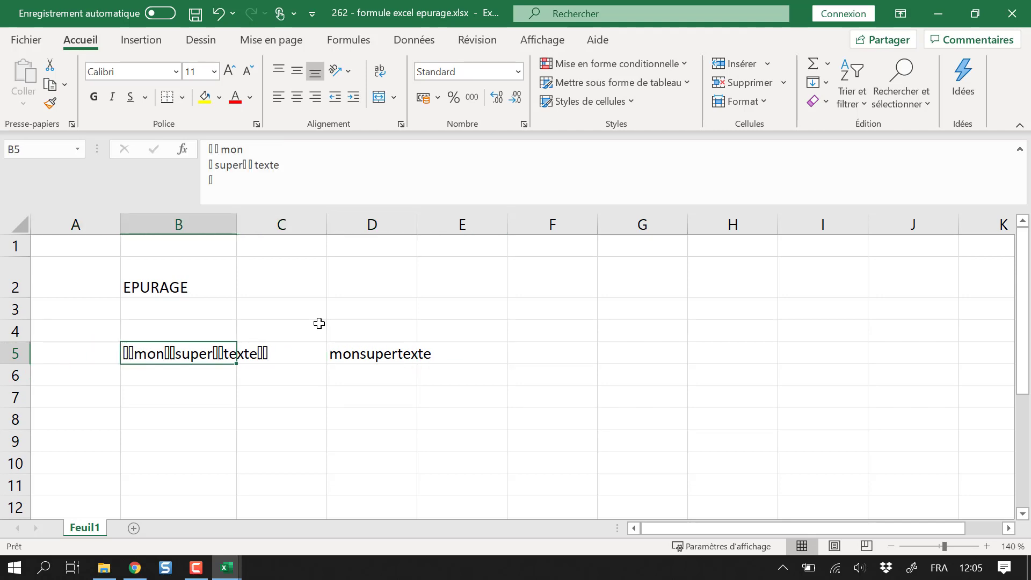
key("Right")
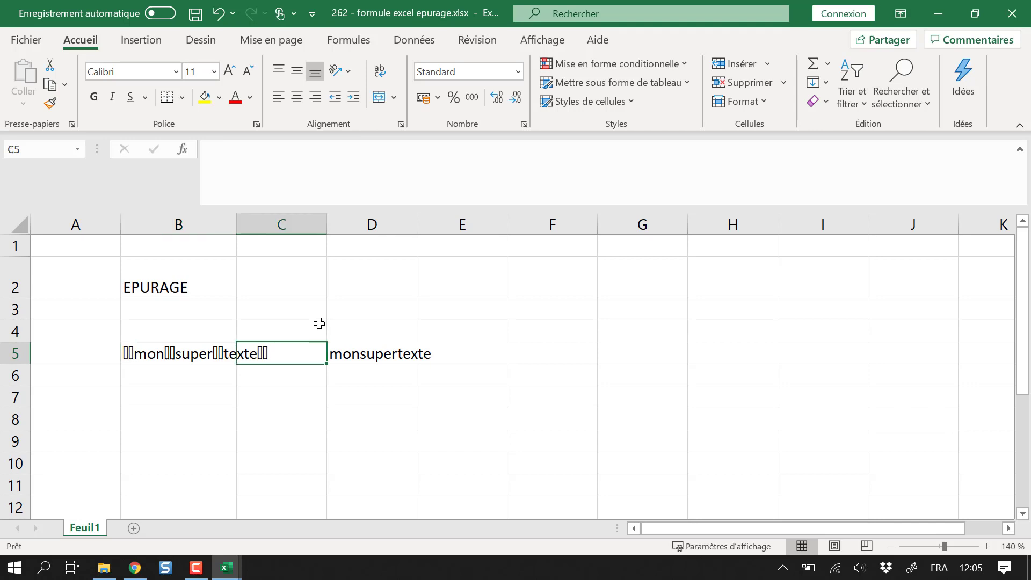
key("Right")
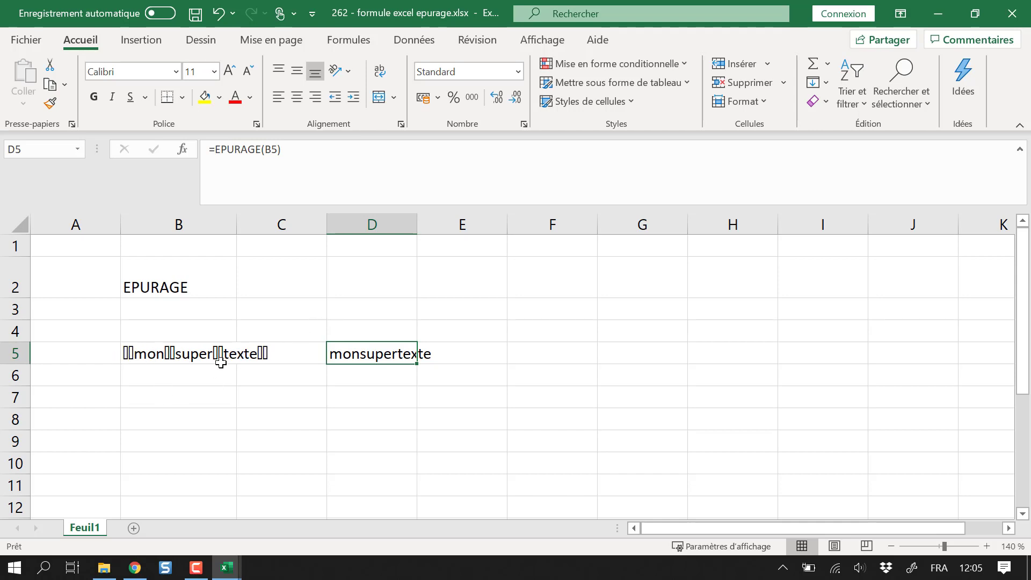
left_click(174, 350)
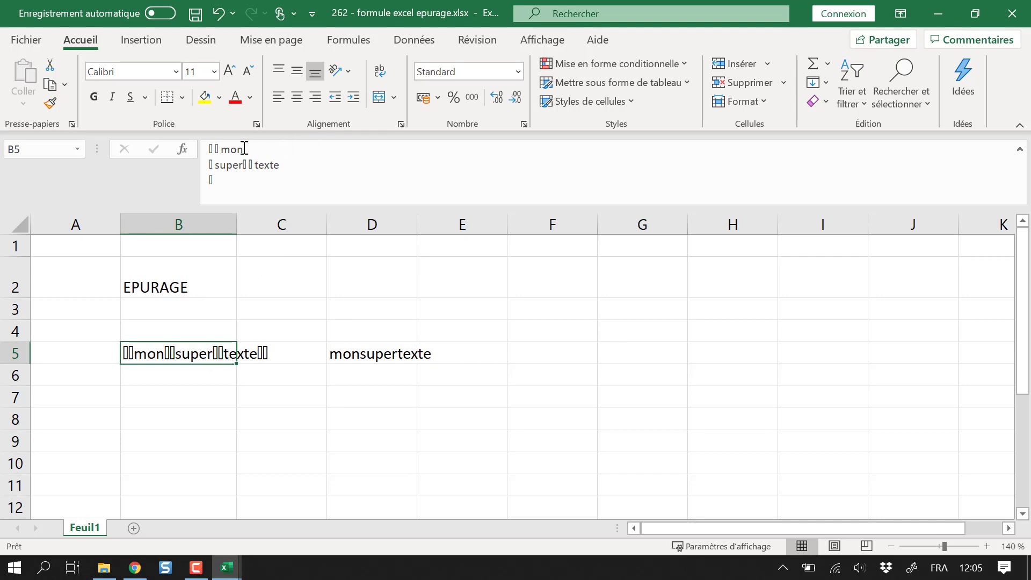
left_click(261, 159)
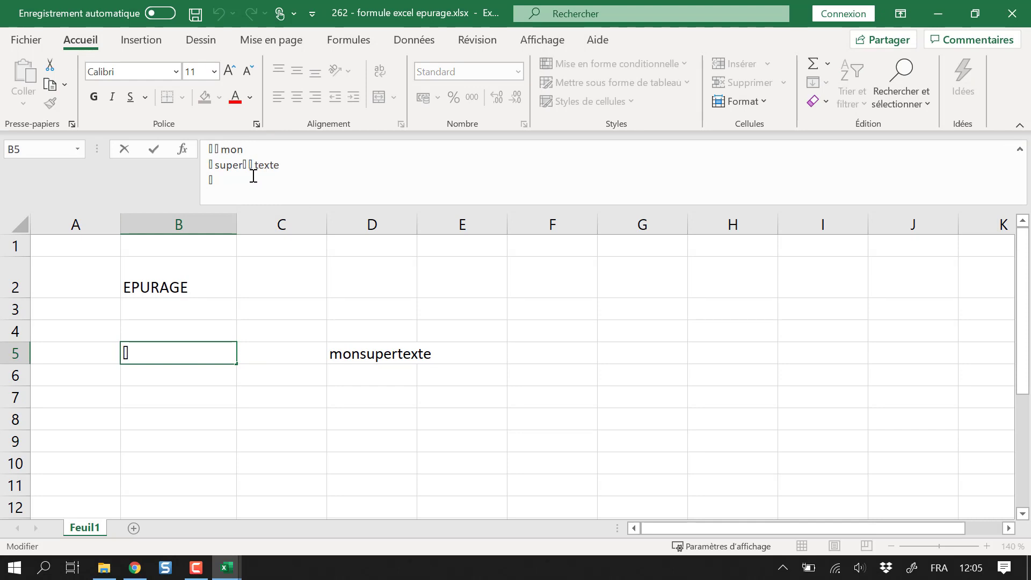
key("Escape")
left_click(384, 354)
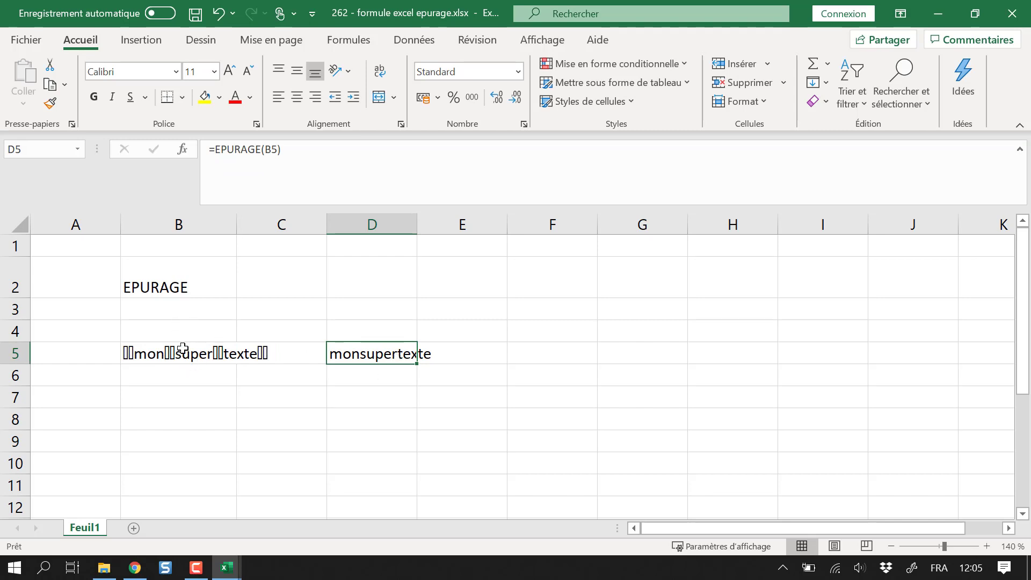
Copy the first box-shaped control character from the text in cell B5 without changing the cell.
left_click(155, 353)
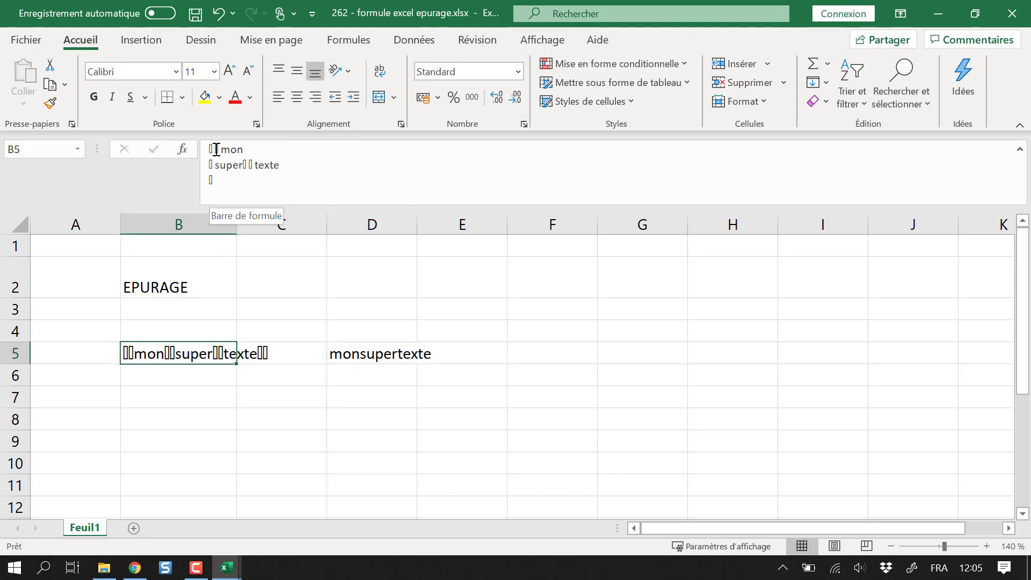
left_click_drag(216, 149, 198, 150)
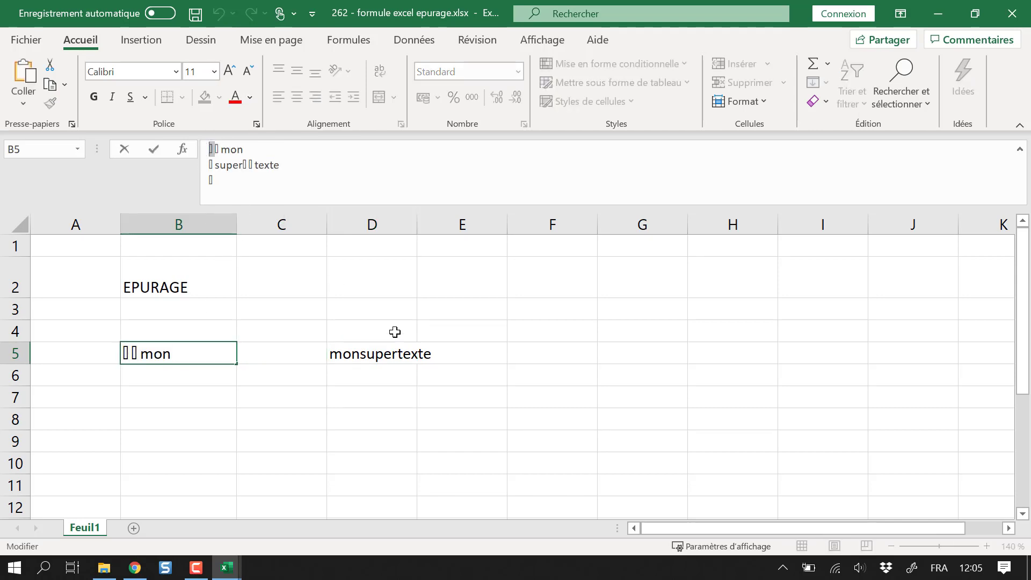
key("Escape")
In cell D7, enter =SUBSTITUE(B5;"□";" ") with the copied control character as the old text and a space as the new text.
left_click(377, 398)
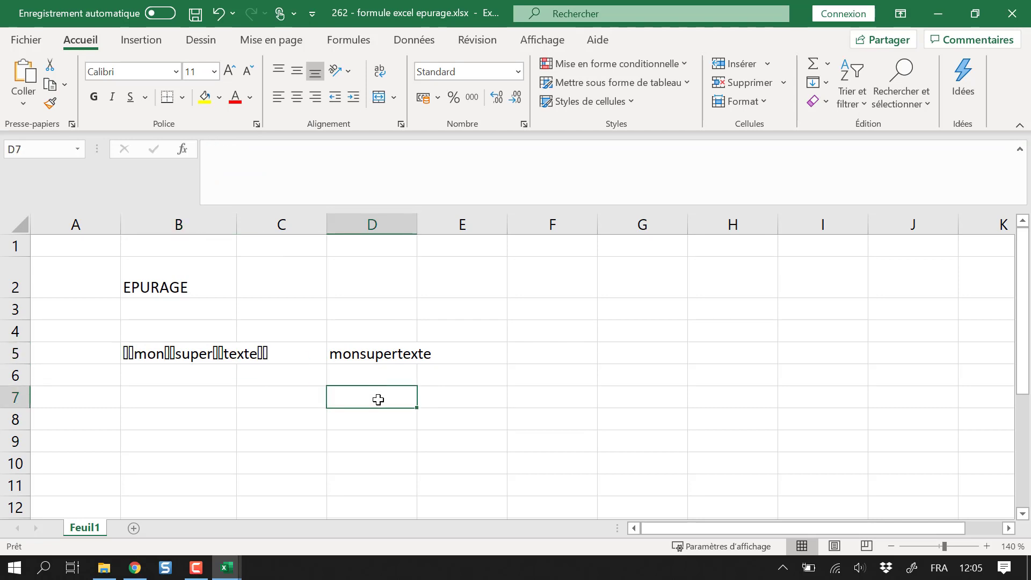
type("=")
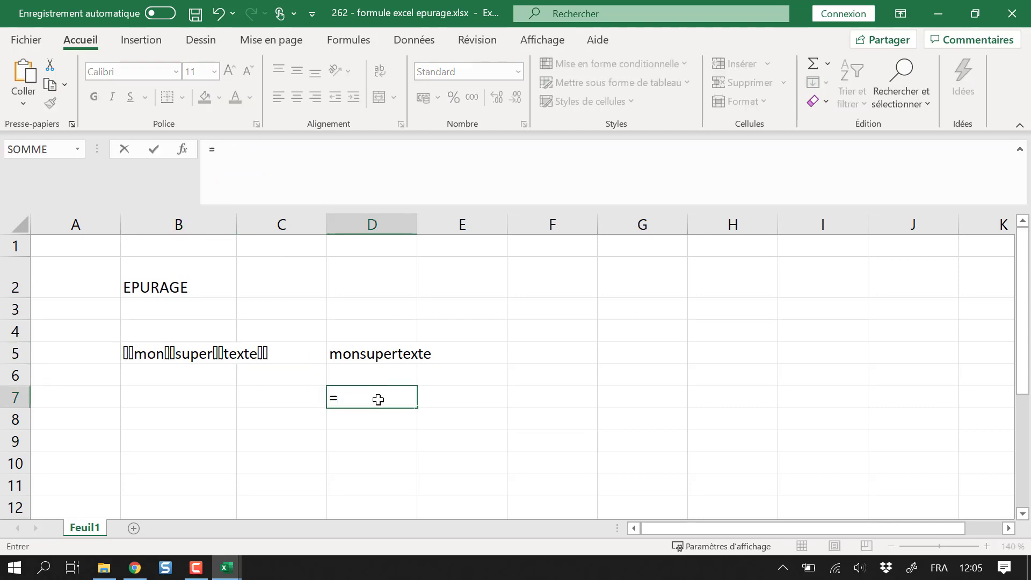
type("sub")
key("Tab")
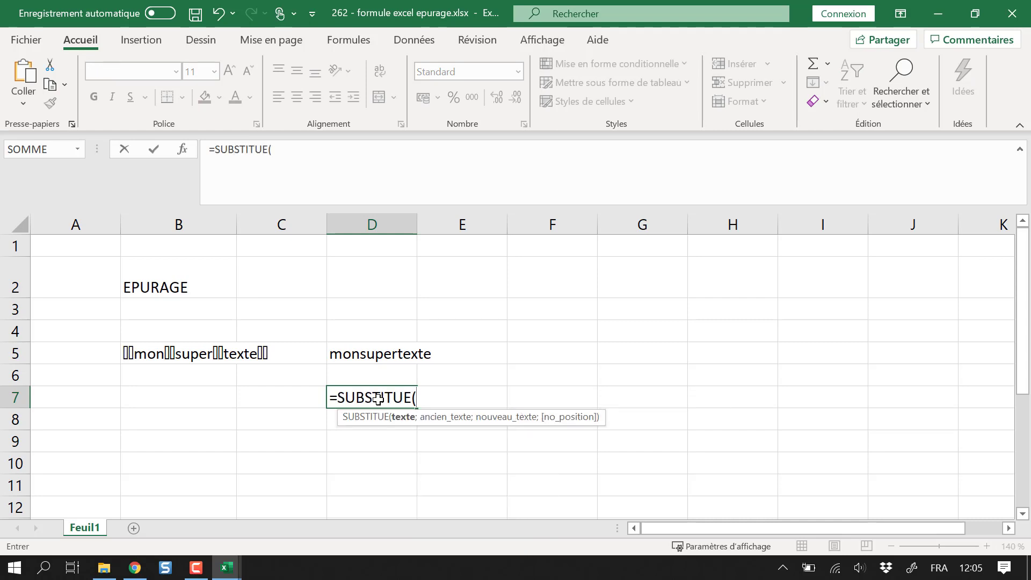
key("Left")
key("Left")
key("Up")
key("Up")
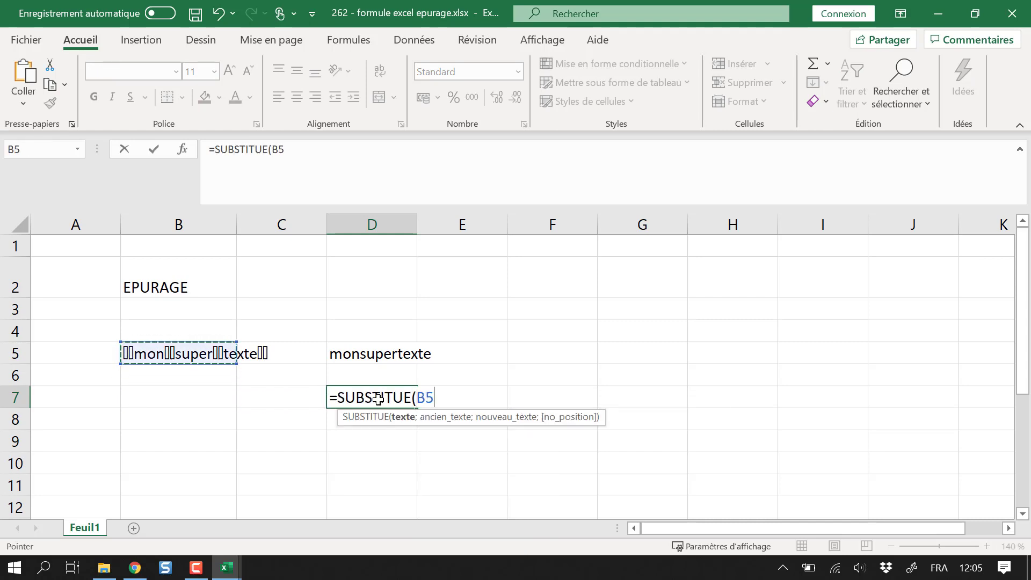
type(";\"")
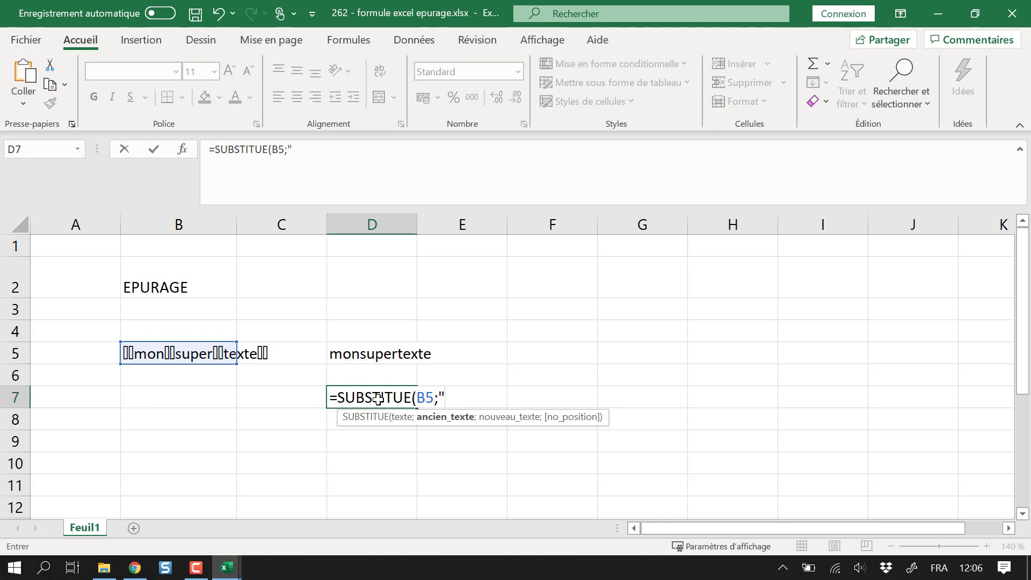
type("□")
type("\";")
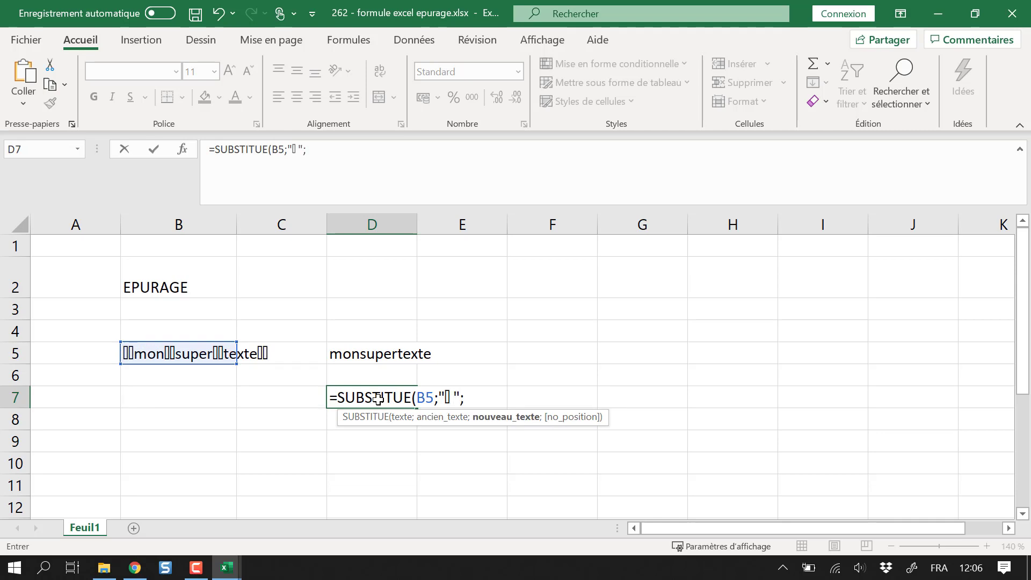
type("\"\"")
key("BackSpace")
type("\")")
key("Return")
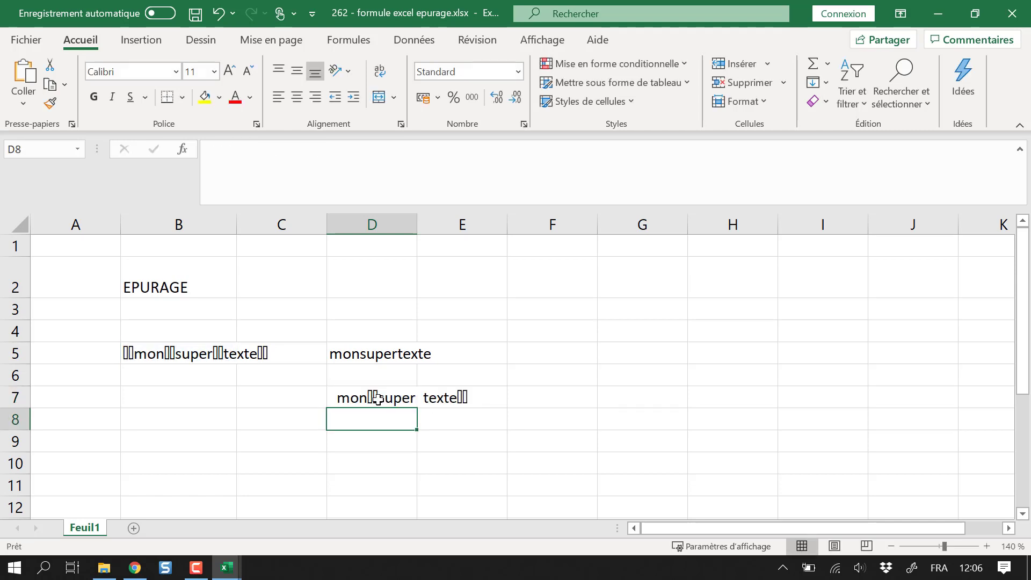
Widen column D so that the whole substituted text in D7 fits in its cell.
left_click(377, 398)
left_click(360, 433)
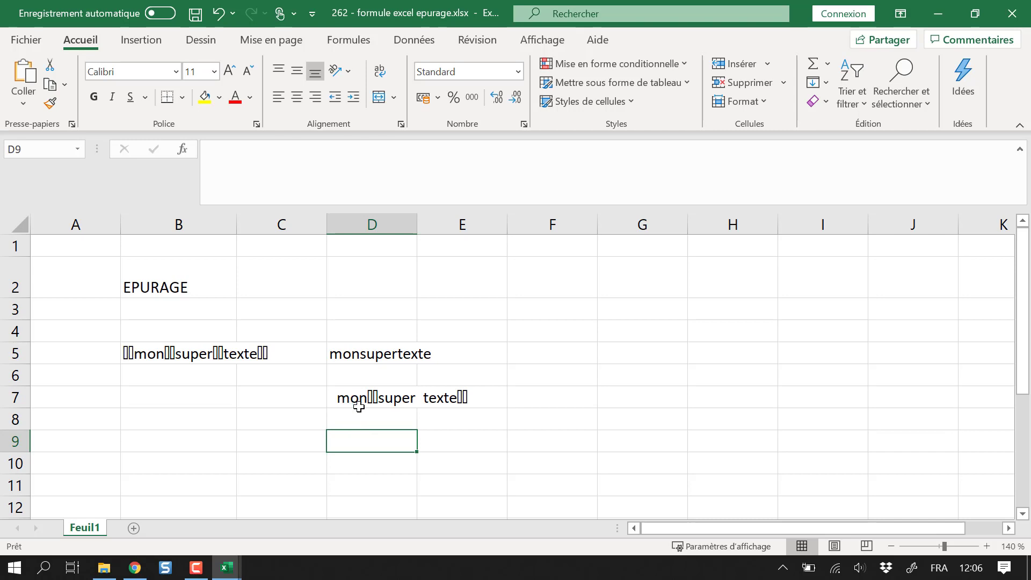
left_click(389, 398)
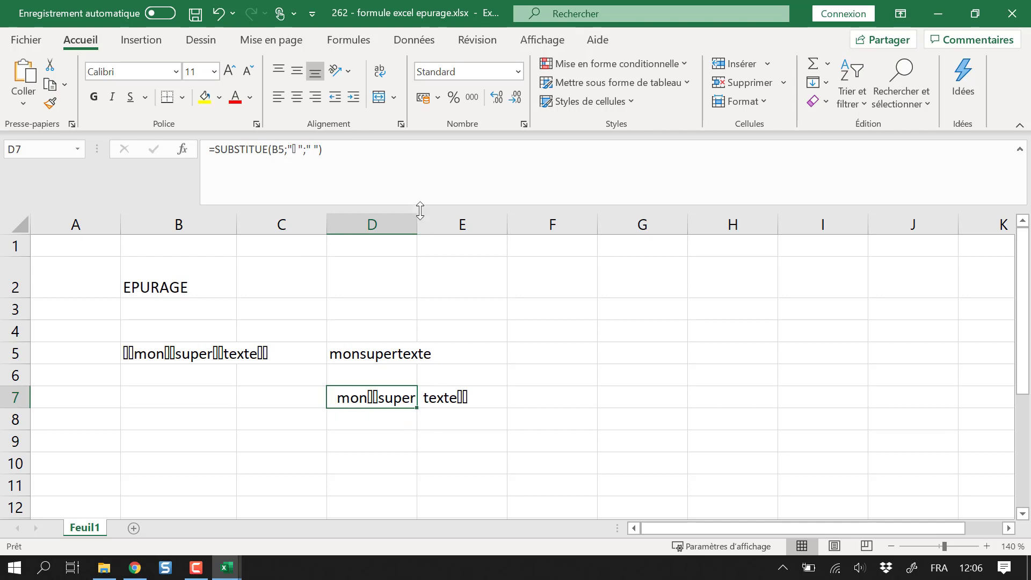
left_click_drag(417, 224, 497, 225)
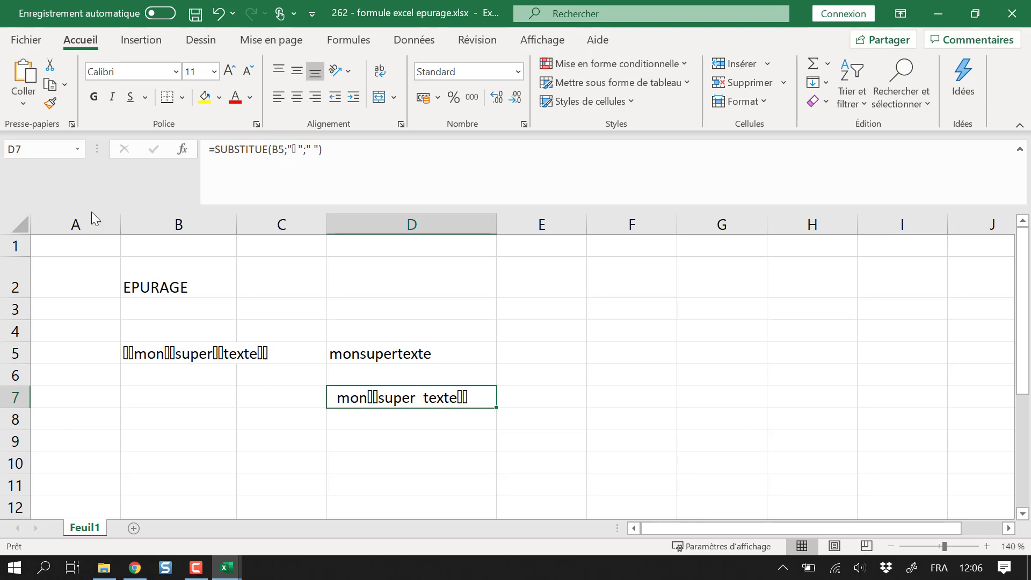
Review the SUBSTITUE formula in D7 and the EPURAGE formula in D5, and save the workbook.
left_click(255, 155)
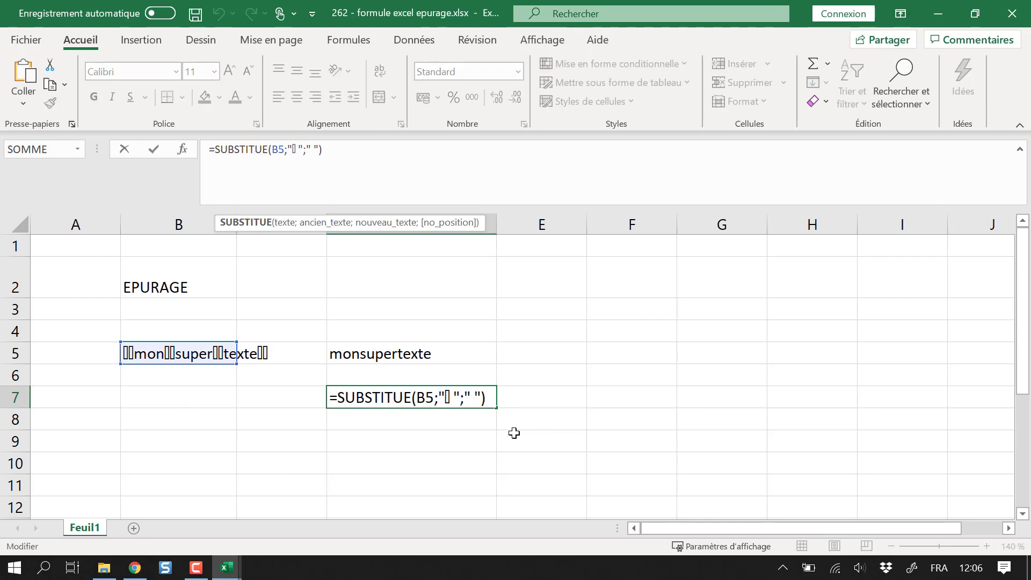
key("ctrl+Return")
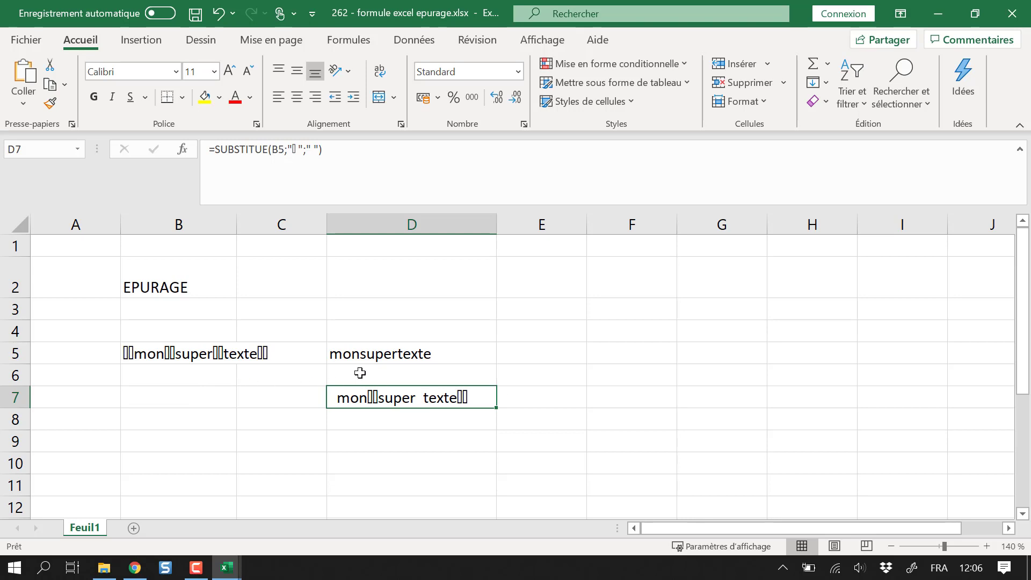
left_click(400, 354)
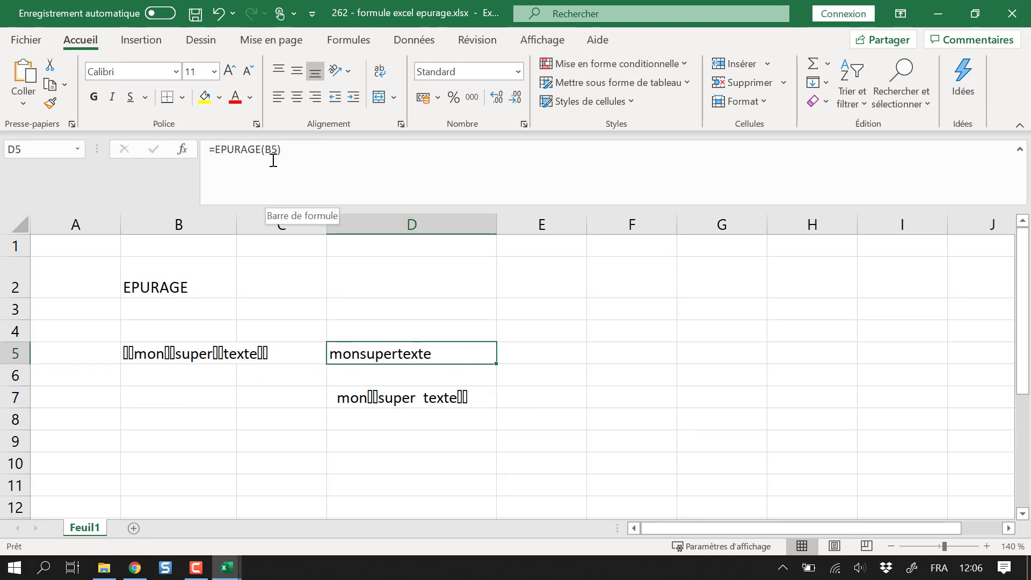
left_click(565, 409)
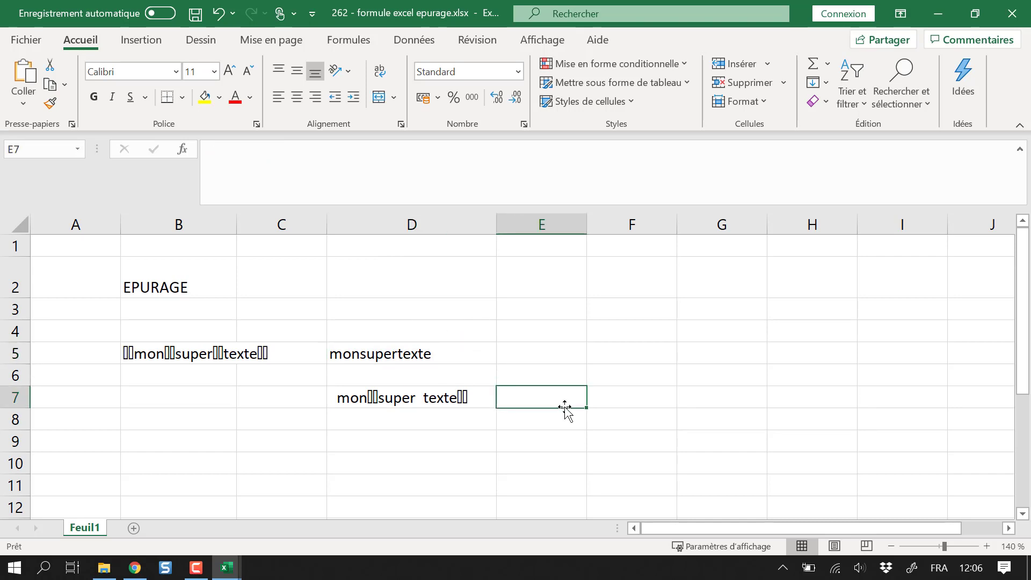
left_click(362, 401)
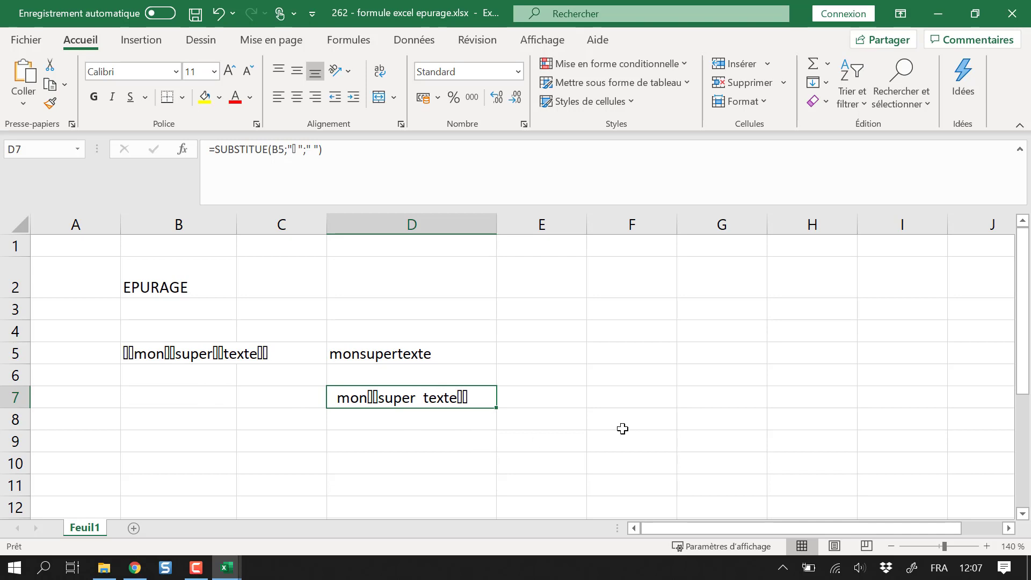
left_click(639, 438)
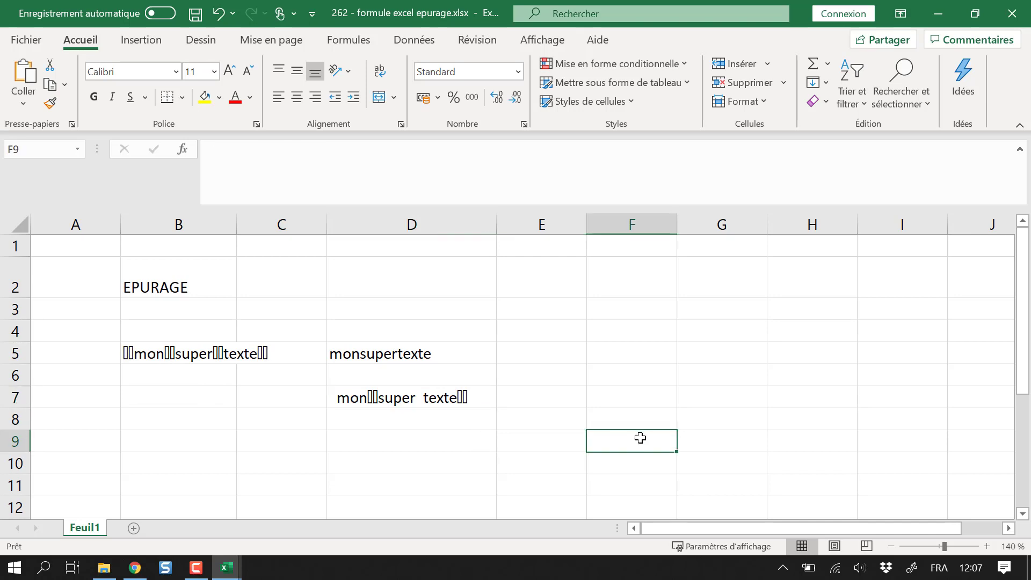
key("ctrl+s")
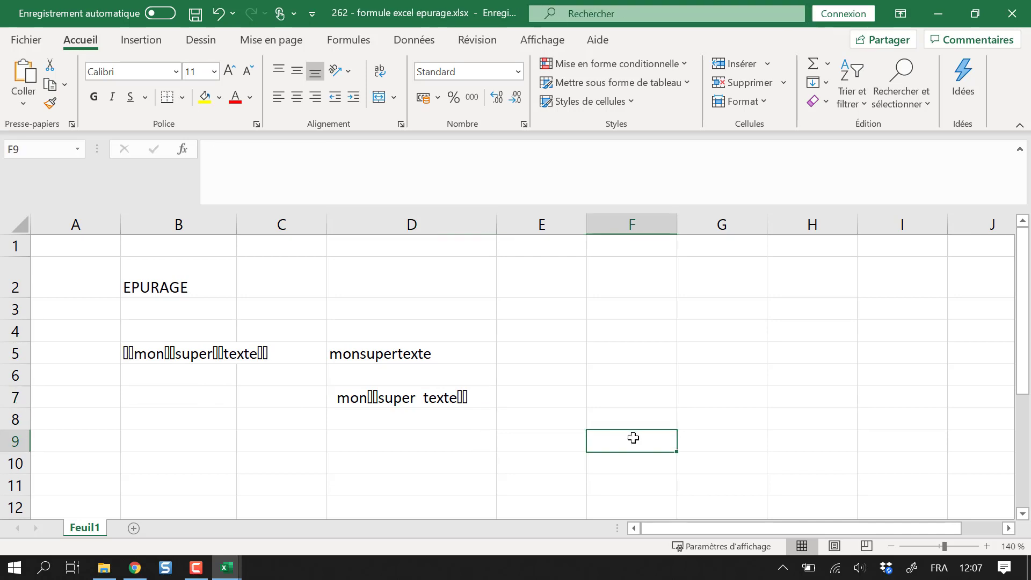